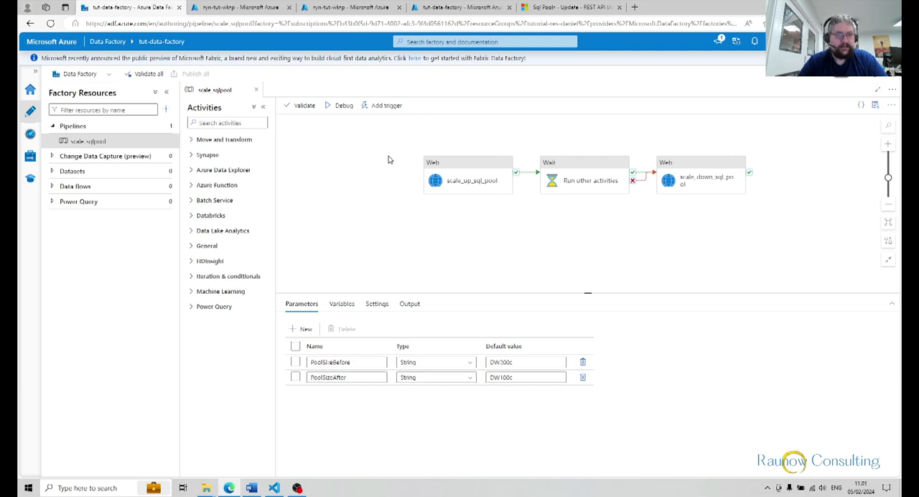
View the Azure role assignments of tut-data-factory's system-assigned managed identity.
click(453, 8)
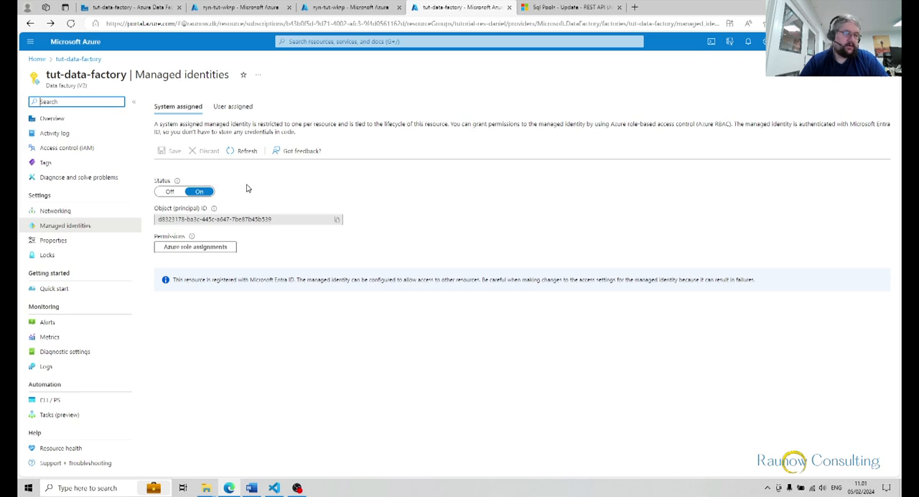
click(207, 250)
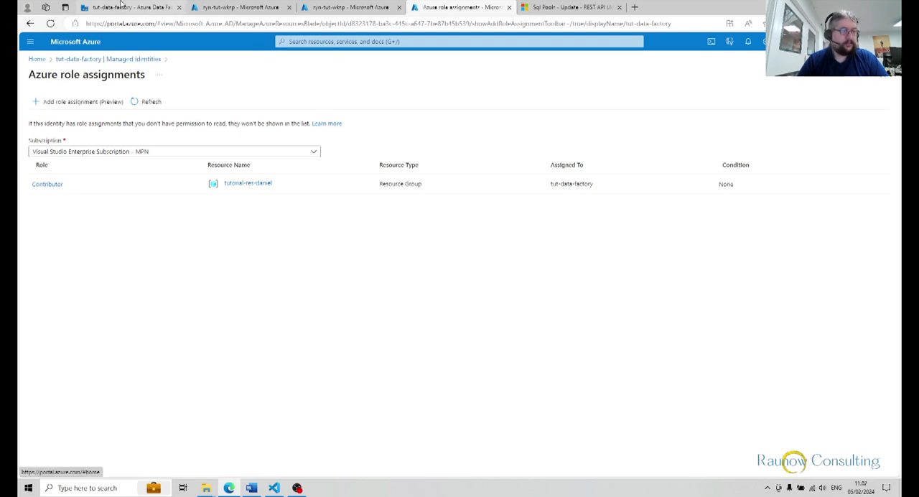
Return to the scale_sqlpool pipeline and review the request settings of the scale_up_sql_pool web activity.
click(121, 9)
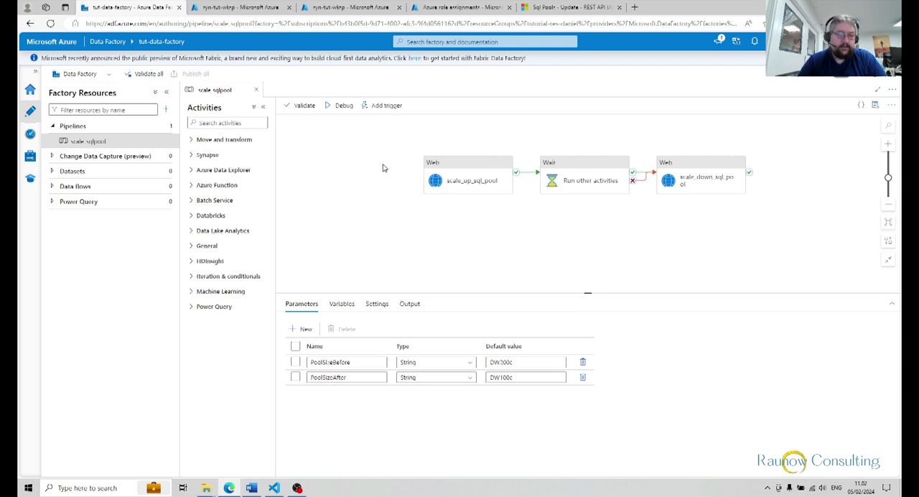
click(476, 164)
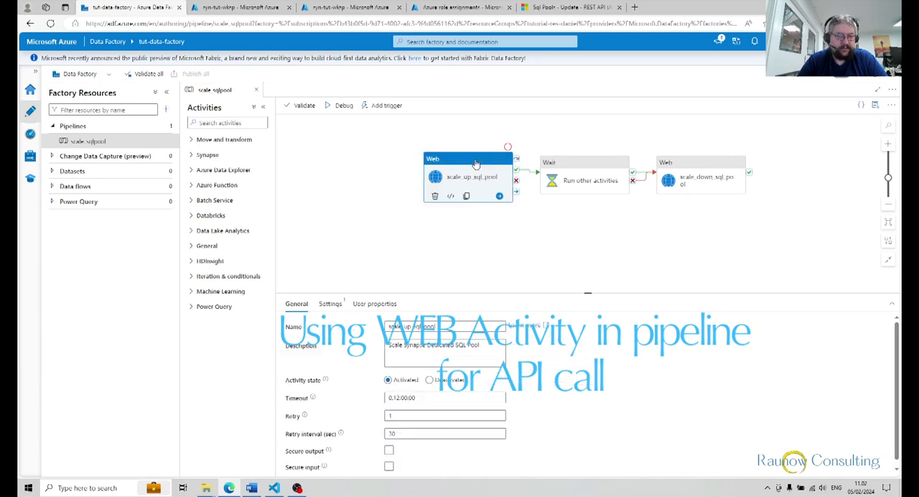
click(331, 304)
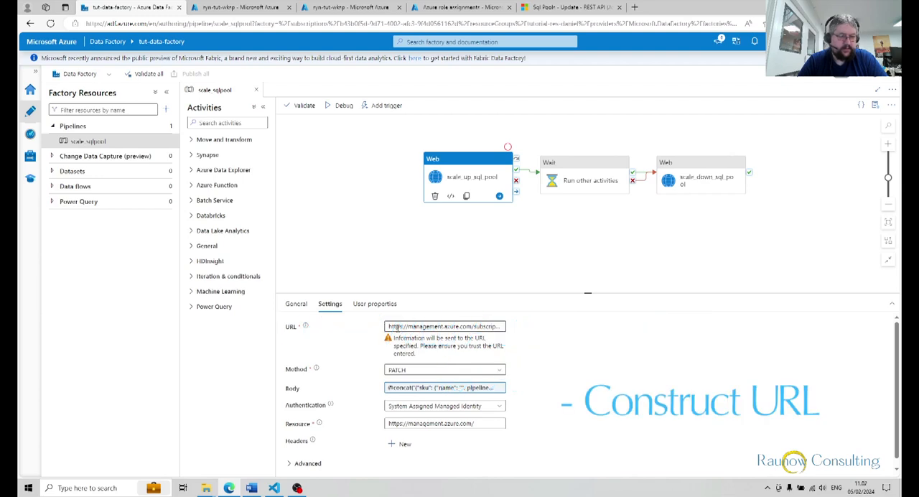
Review the PATCH URL template in Visual Studio Code and look up its required identifiers in the syn-tut-wksp workspace overview.
click(274, 488)
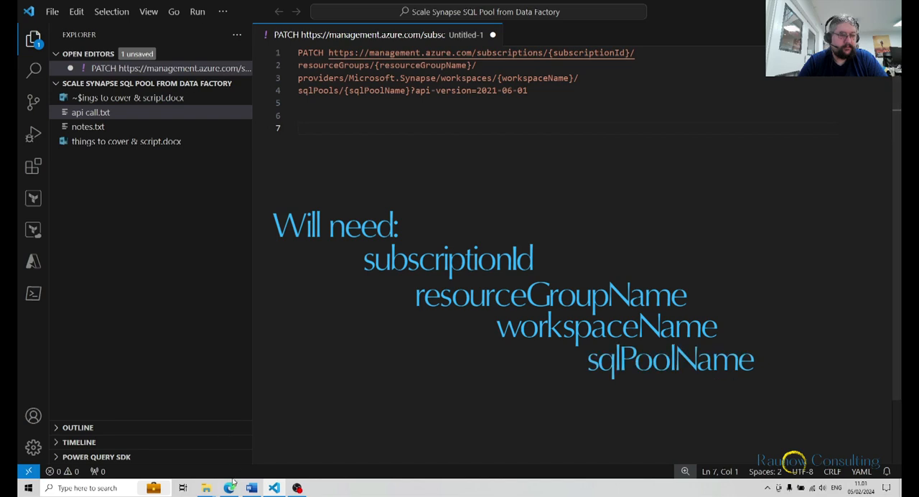
mouse_move(229, 486)
click(243, 436)
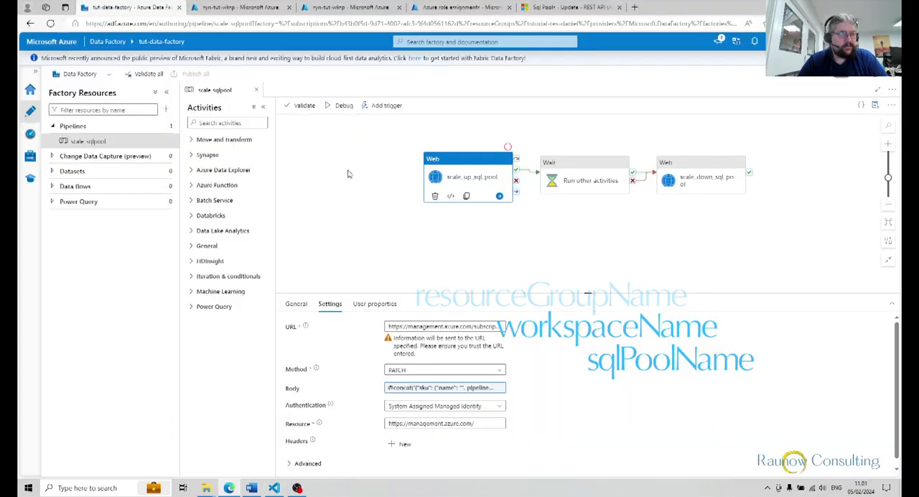
click(246, 7)
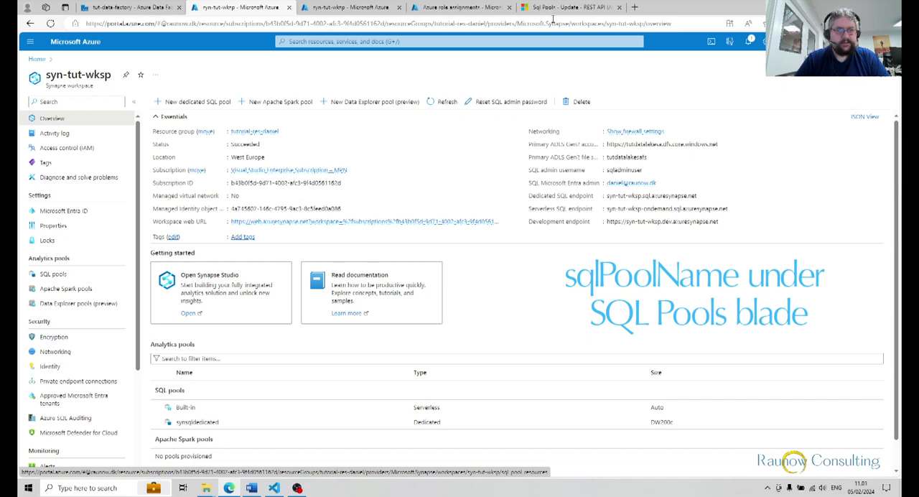
Recheck the URL template in Visual Studio Code and look up the API version in the Sql Pools - Update REST reference.
mouse_move(558, 10)
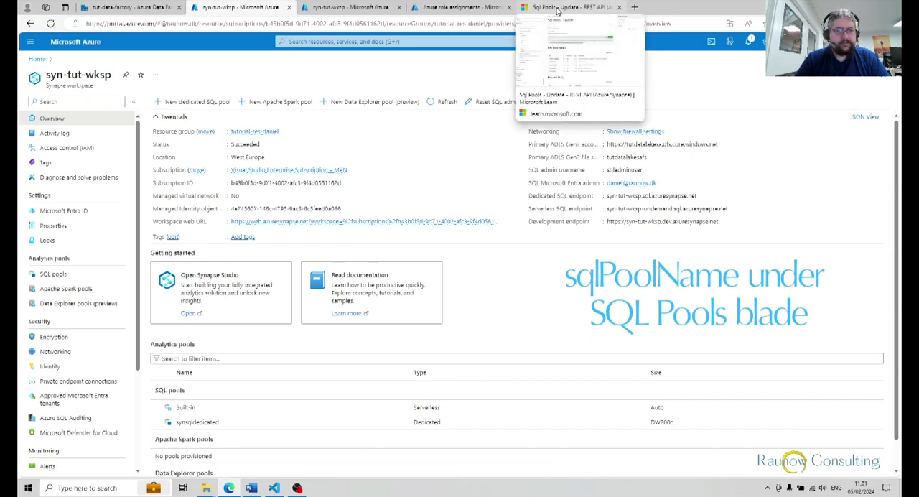
click(274, 488)
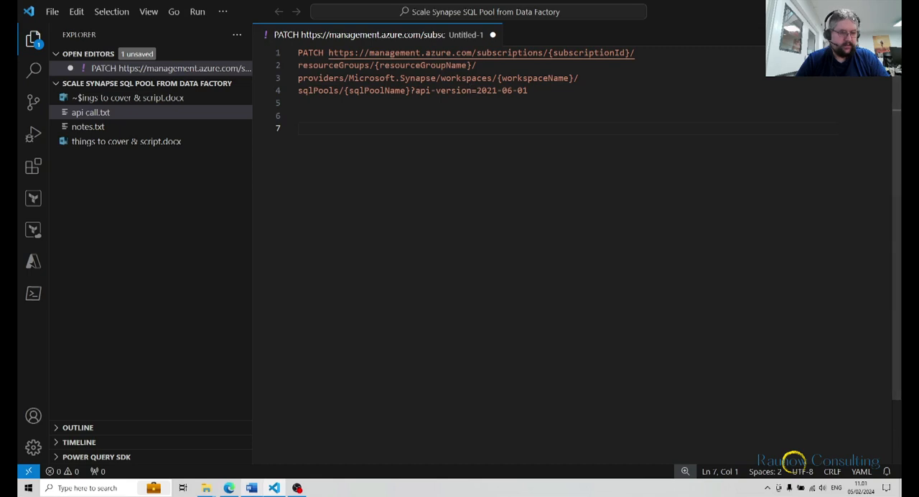
click(229, 488)
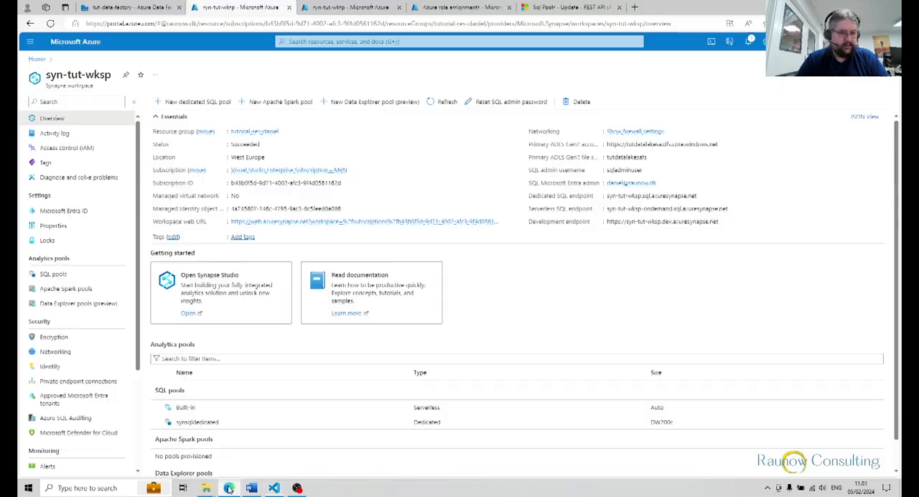
click(562, 16)
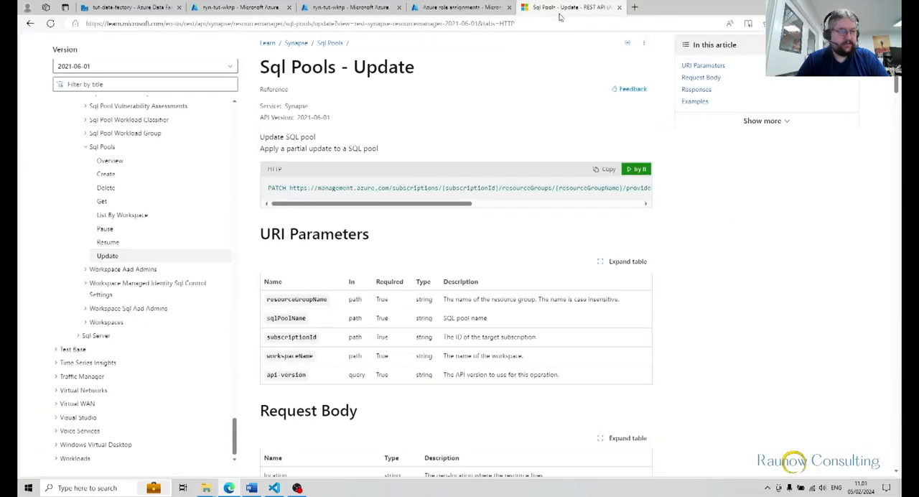
drag(297, 119, 335, 118)
click(334, 118)
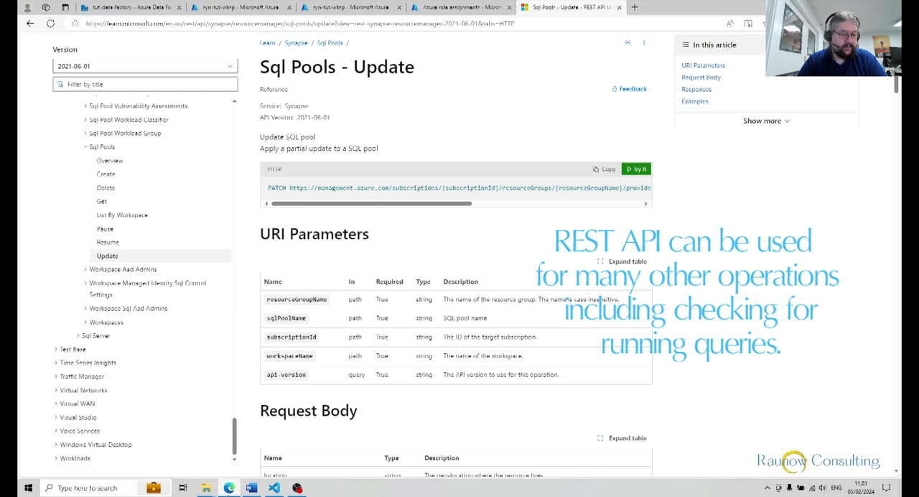
Inspect the body expression of the scale_up_sql_pool activity in the Data Factory pipeline and close it without changes.
click(127, 8)
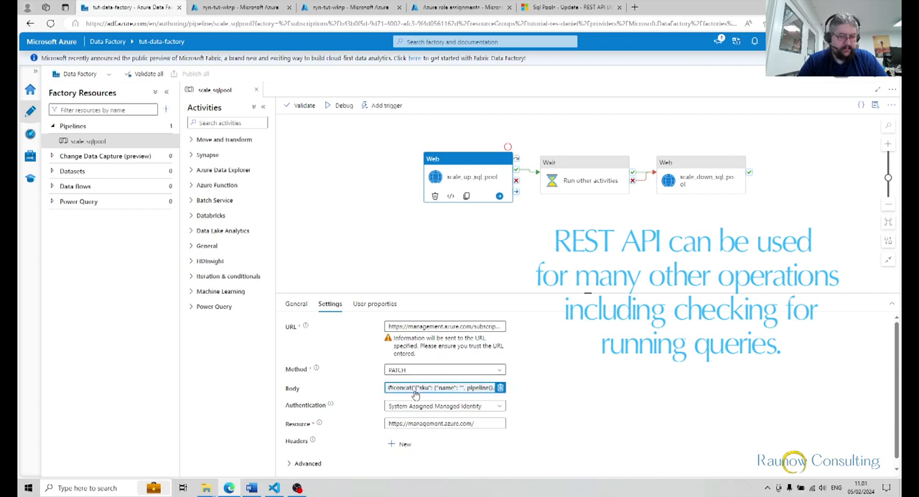
click(415, 391)
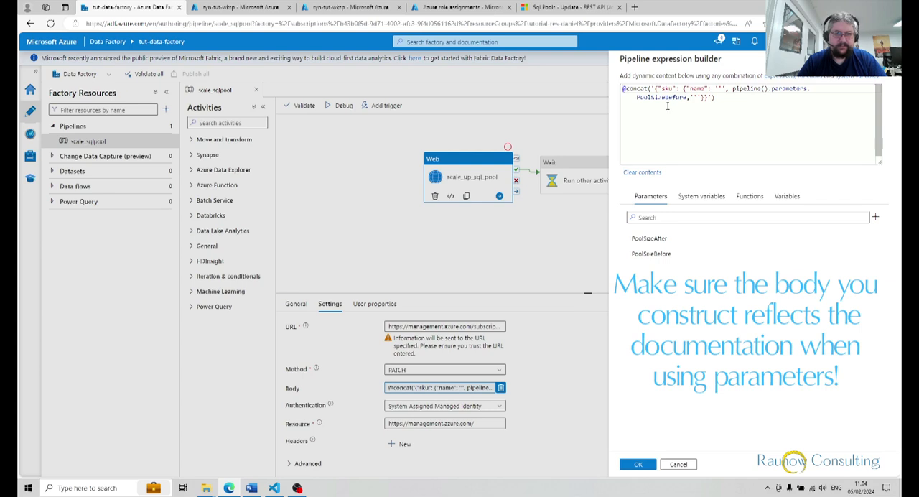
click(684, 468)
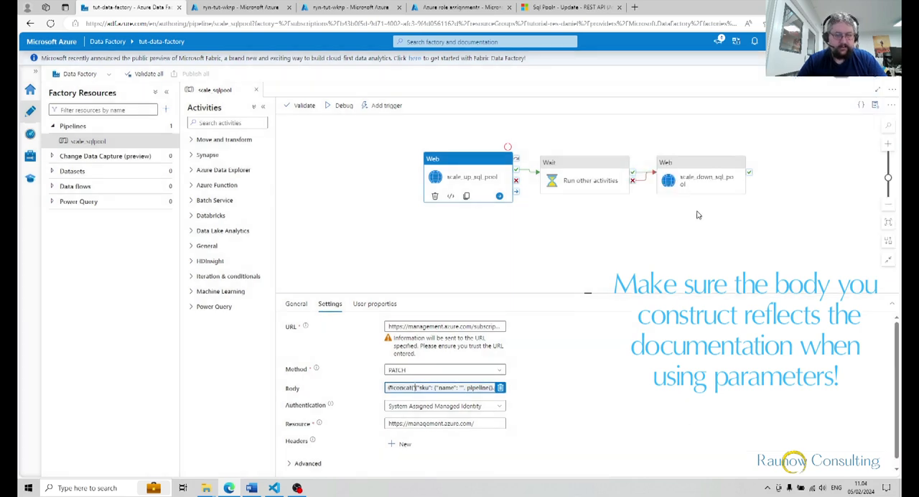
Inspect the body expression in the scale_down_sql_pool activity's settings and close it without changes.
click(716, 167)
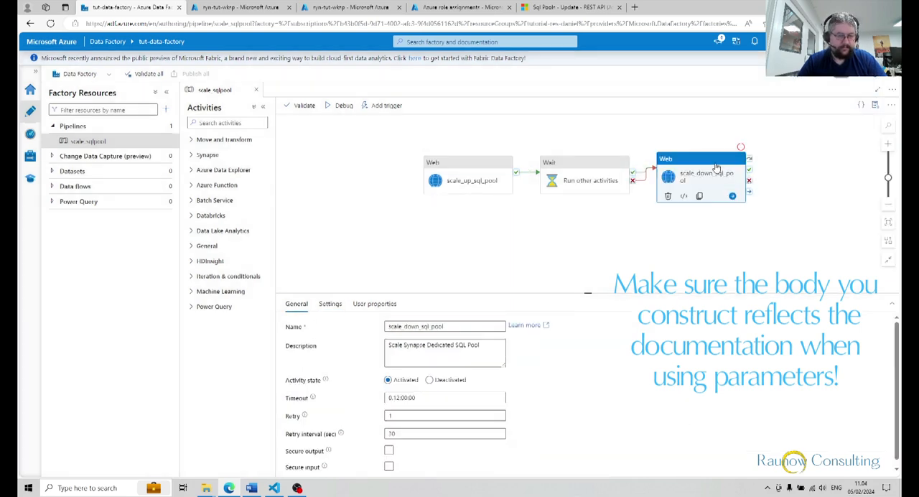
click(329, 304)
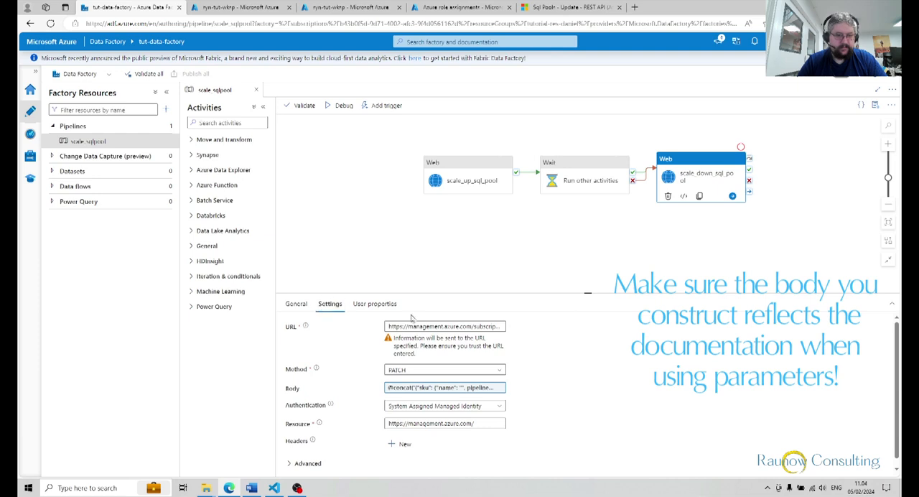
click(445, 388)
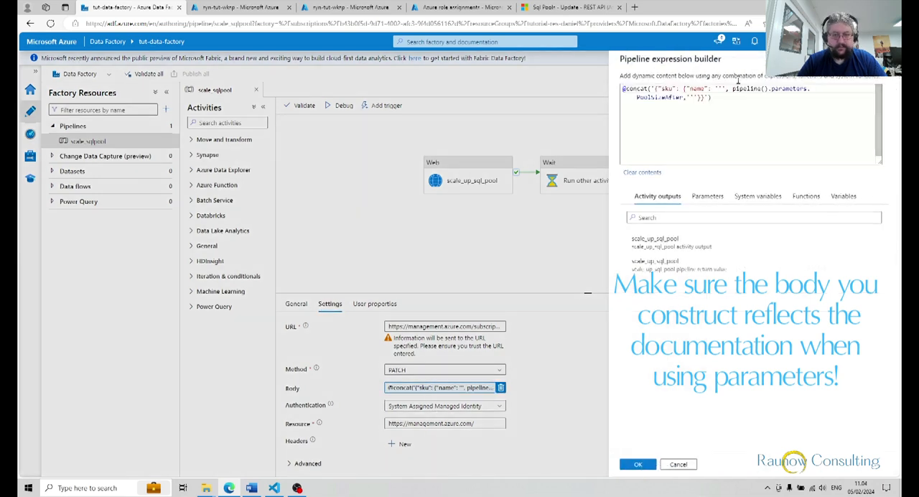
click(676, 465)
Look at the Run other activities wait activity, then reselect the scale_up_sql_pool activity.
click(594, 177)
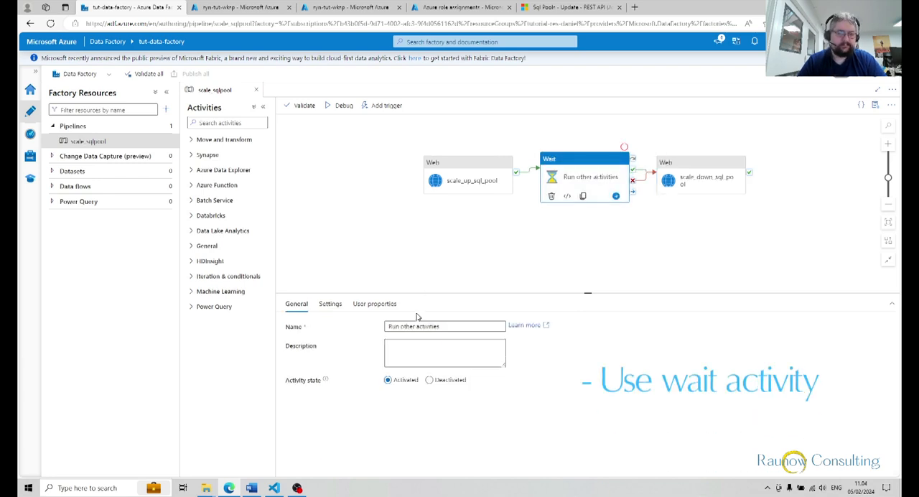
click(450, 166)
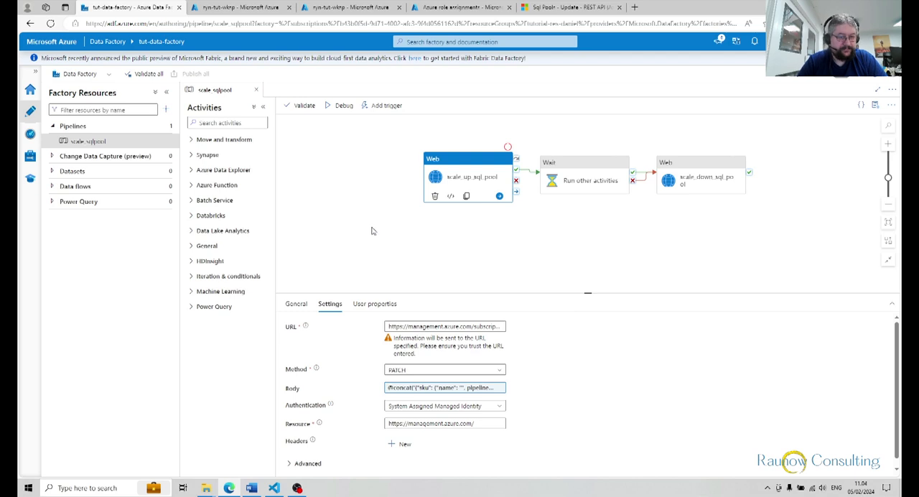
click(385, 106)
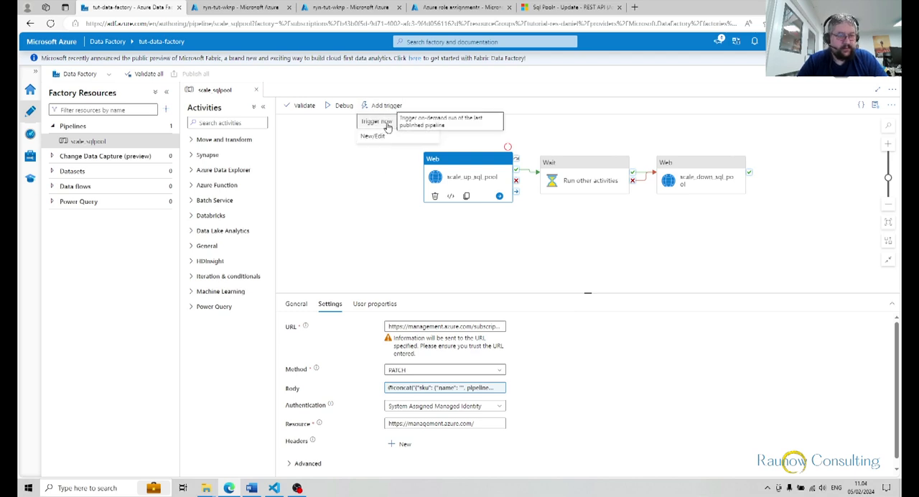
click(387, 124)
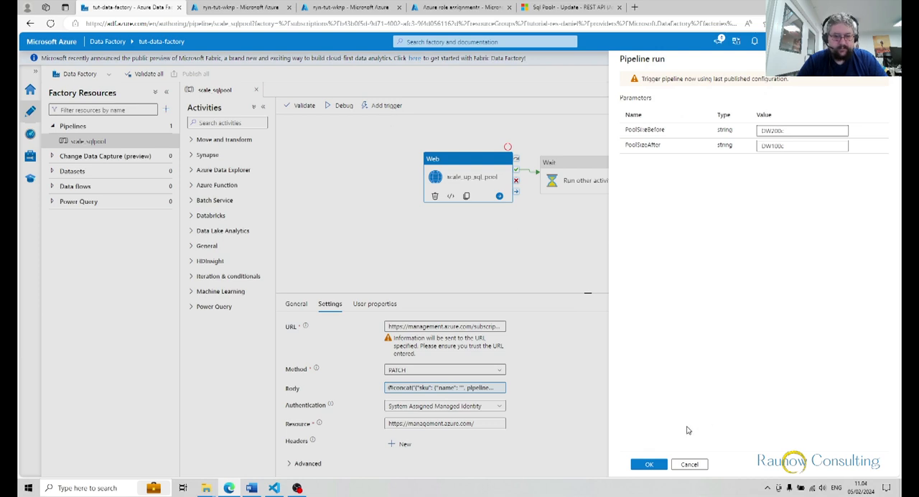
click(678, 463)
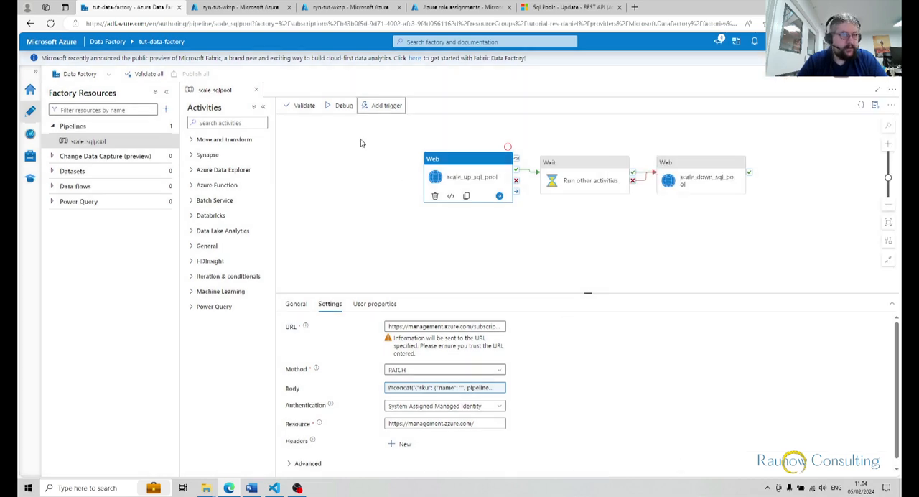
Check the status and size of the synsqldedicated pool in the Synapse workspace's SQL pools list.
click(327, 7)
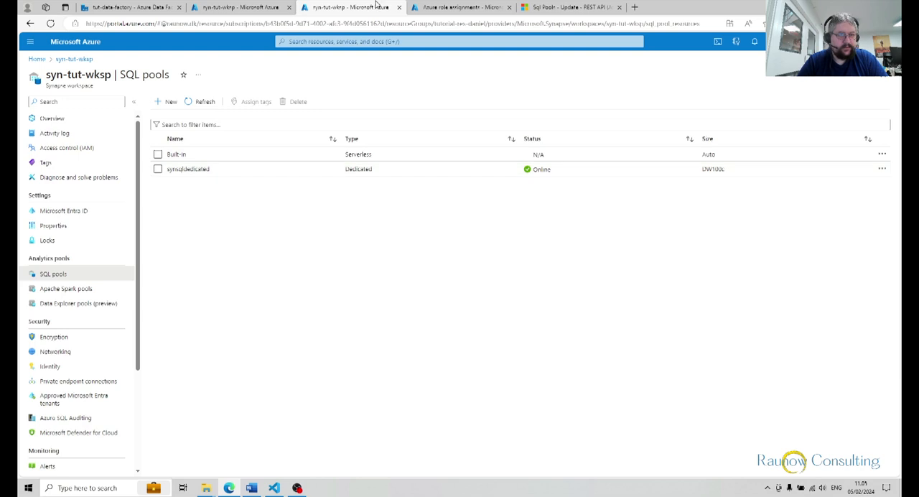
click(141, 9)
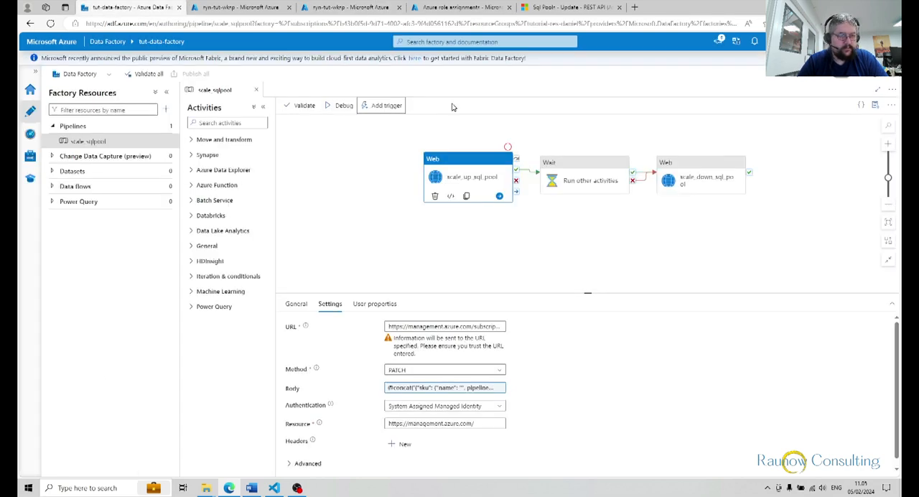
Trigger the scale_sqlpool pipeline immediately with PoolSizeBefore DW200c and PoolSizeAfter DW100c.
click(382, 105)
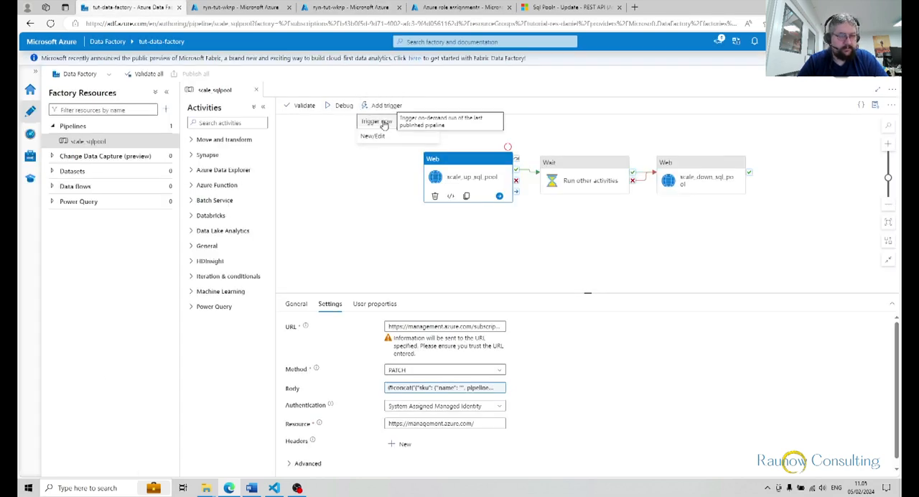
click(384, 124)
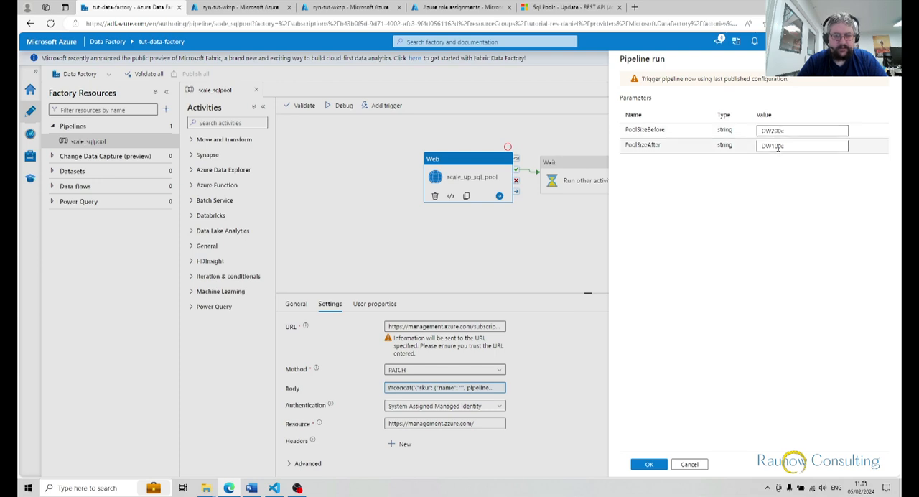
click(643, 464)
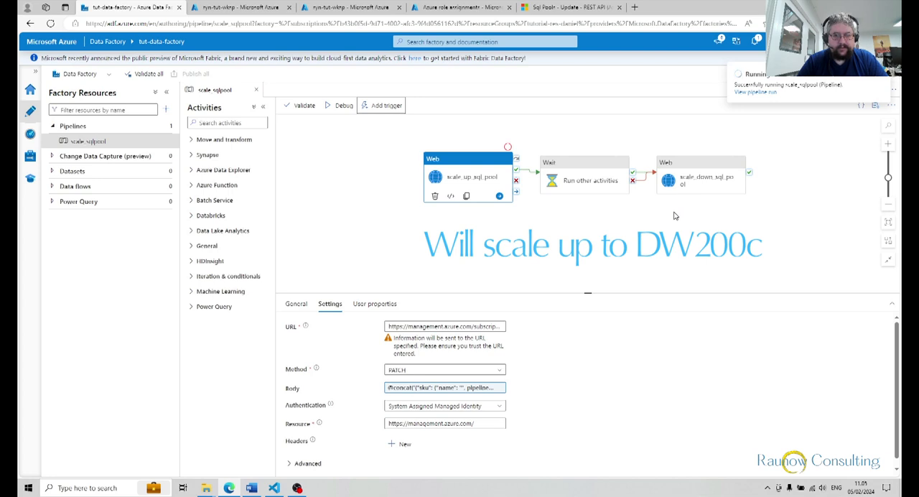
Open the activity runs of the triggered pipeline run and check the synsqldedicated pool's status in the Synapse workspace.
click(744, 93)
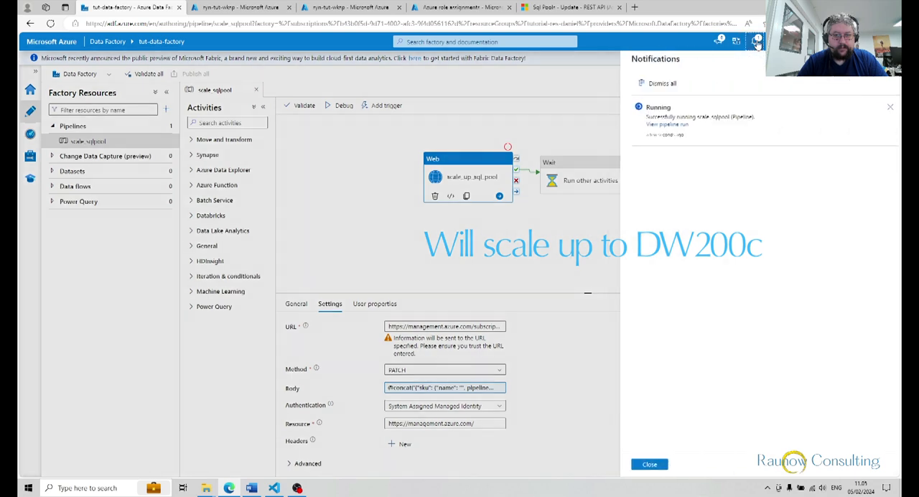
click(755, 41)
click(639, 126)
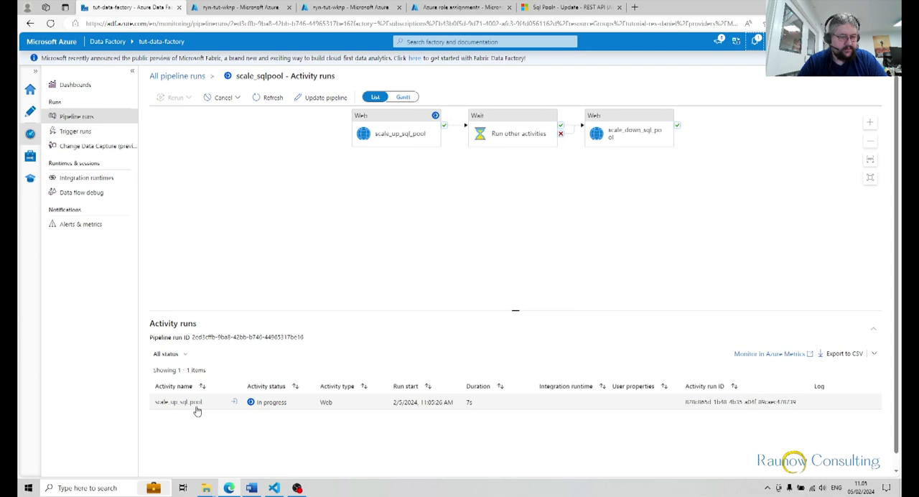
click(362, 8)
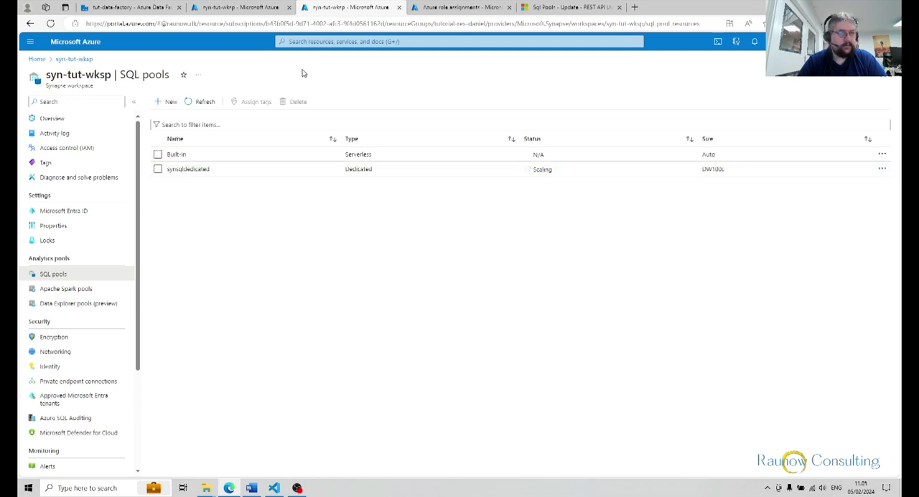
click(143, 10)
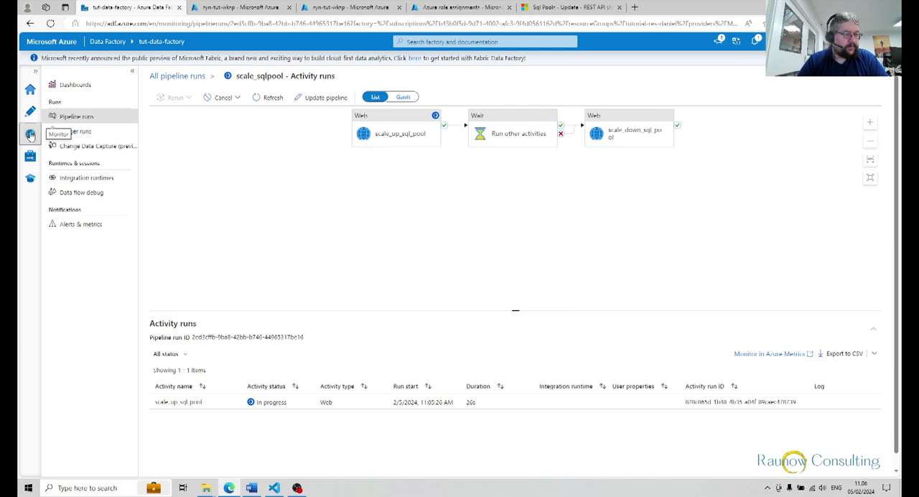
Open the activity runs of the scale_sqlpool pipeline run started on 2/1/2024 at 12:26:03 PM.
click(177, 76)
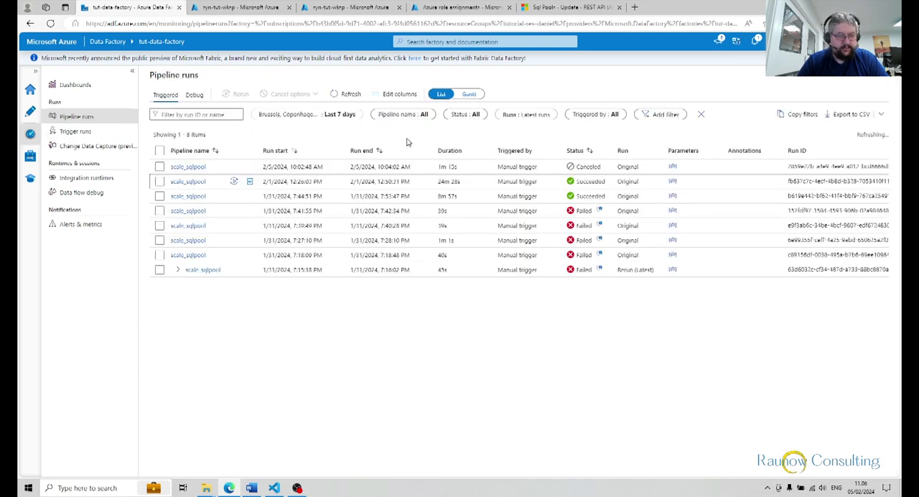
click(196, 184)
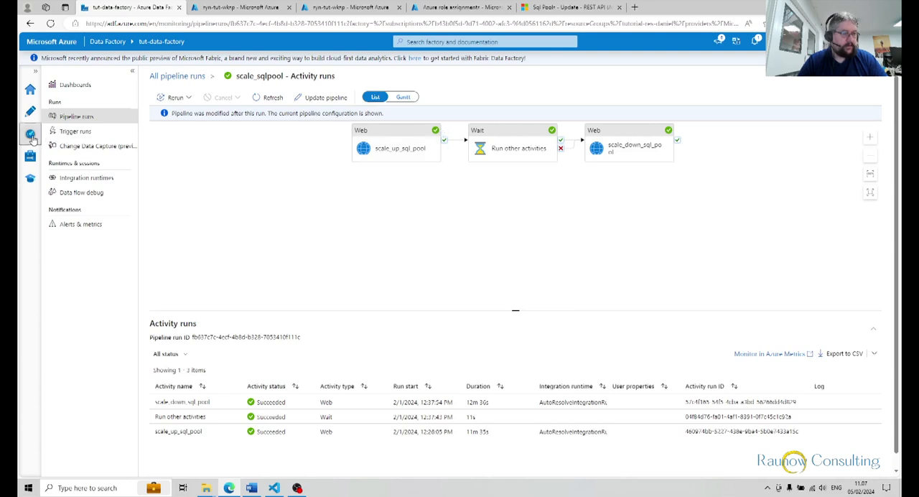
Open the activity runs of the in-progress scale_sqlpool pipeline run and cancel that run non-recursively.
click(755, 41)
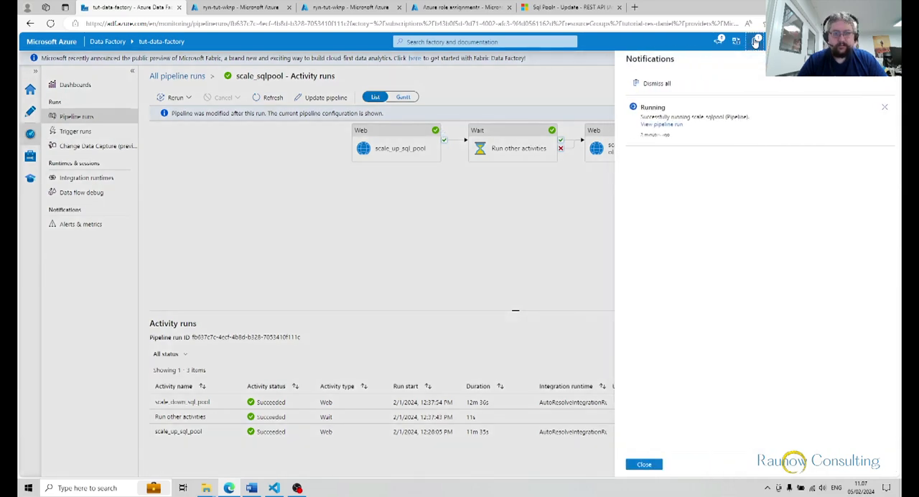
click(652, 126)
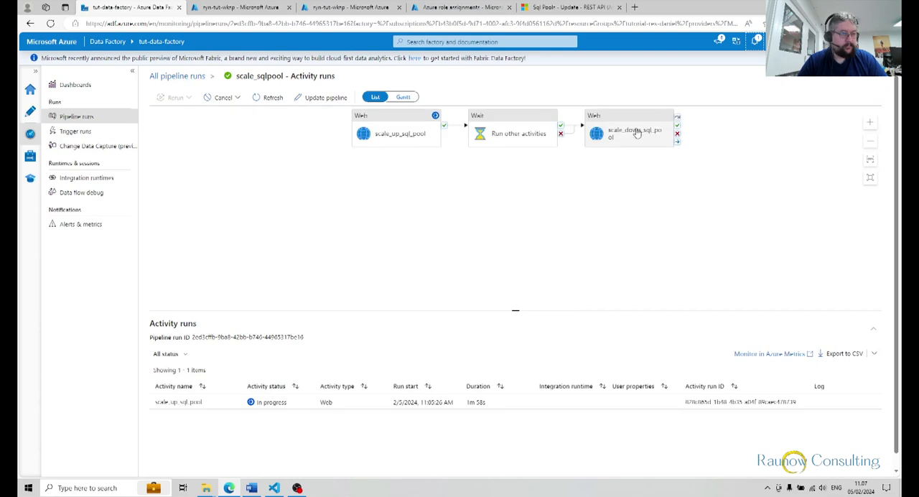
click(224, 97)
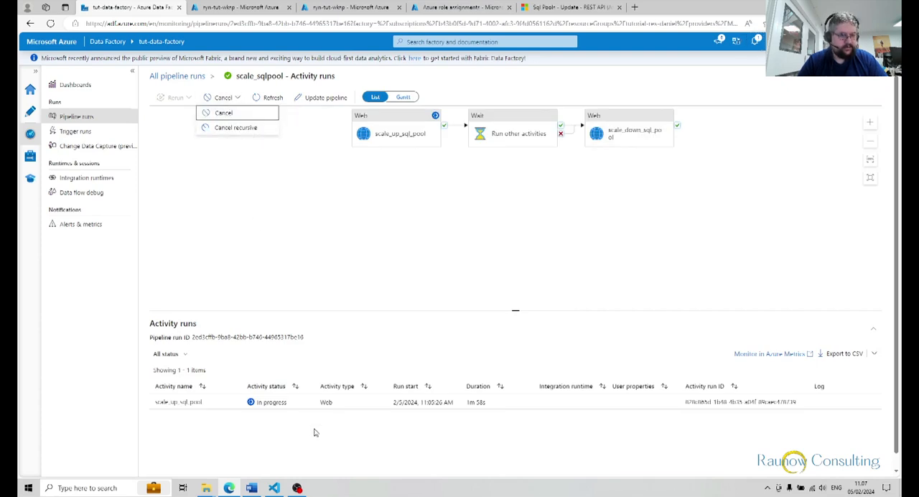
click(223, 114)
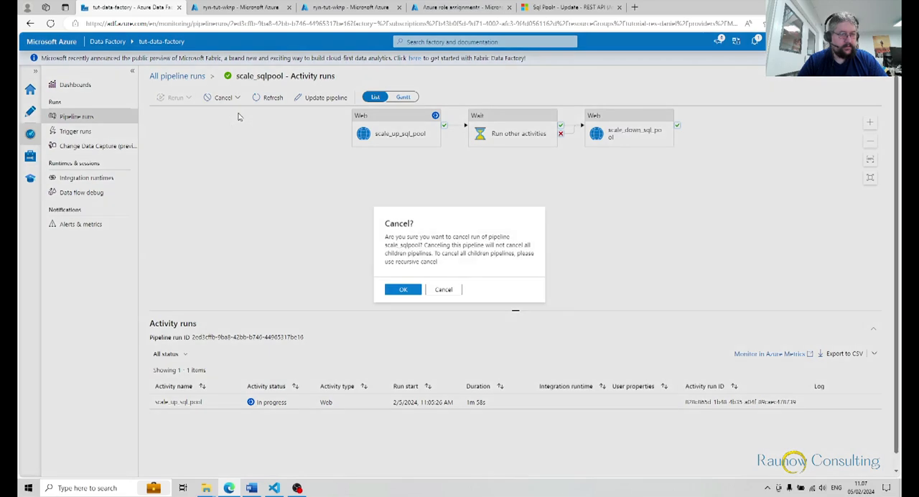
click(404, 290)
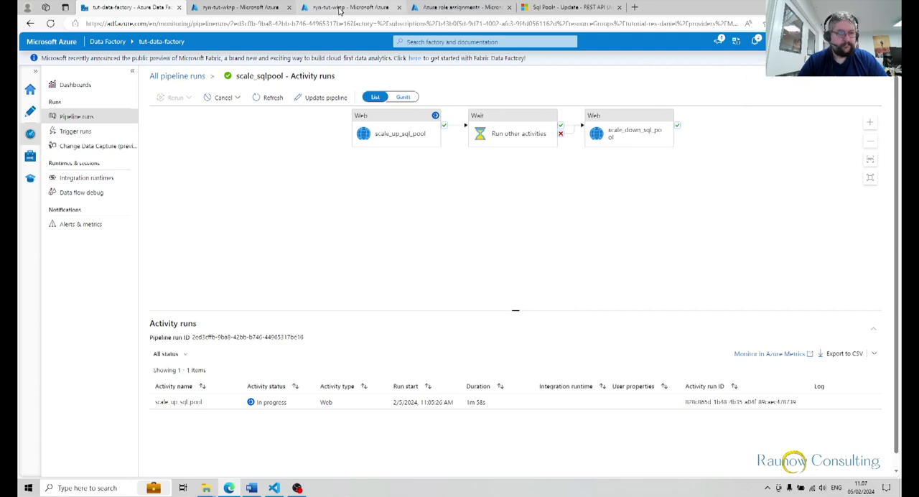
Refresh the SQL pools list of the syn-tut-wksp Synapse workspace to check the synsqldedicated pool's status and size.
click(340, 8)
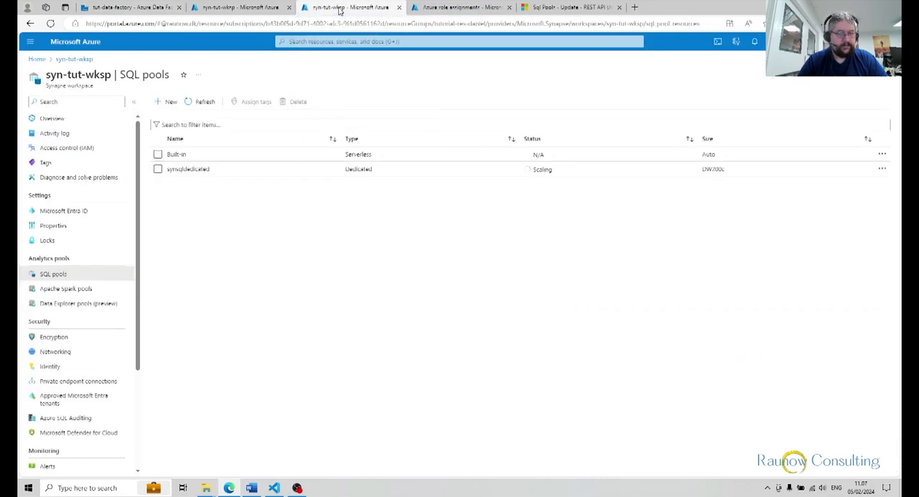
click(205, 102)
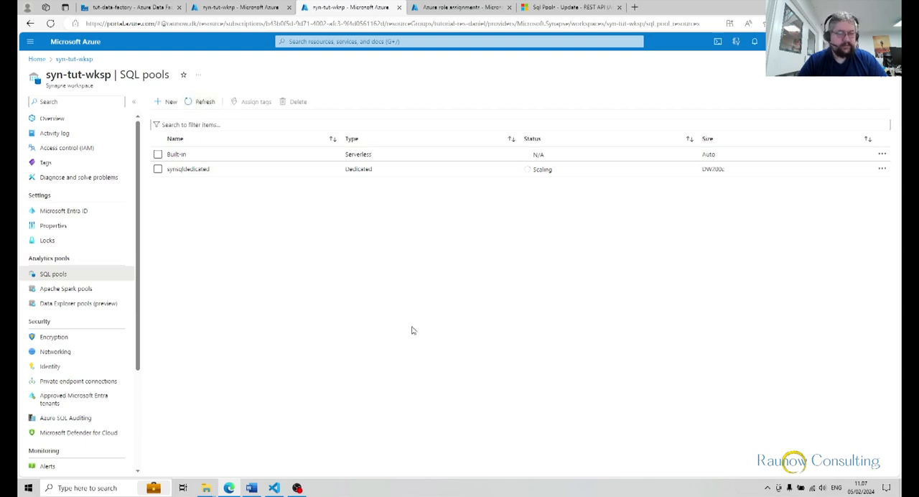